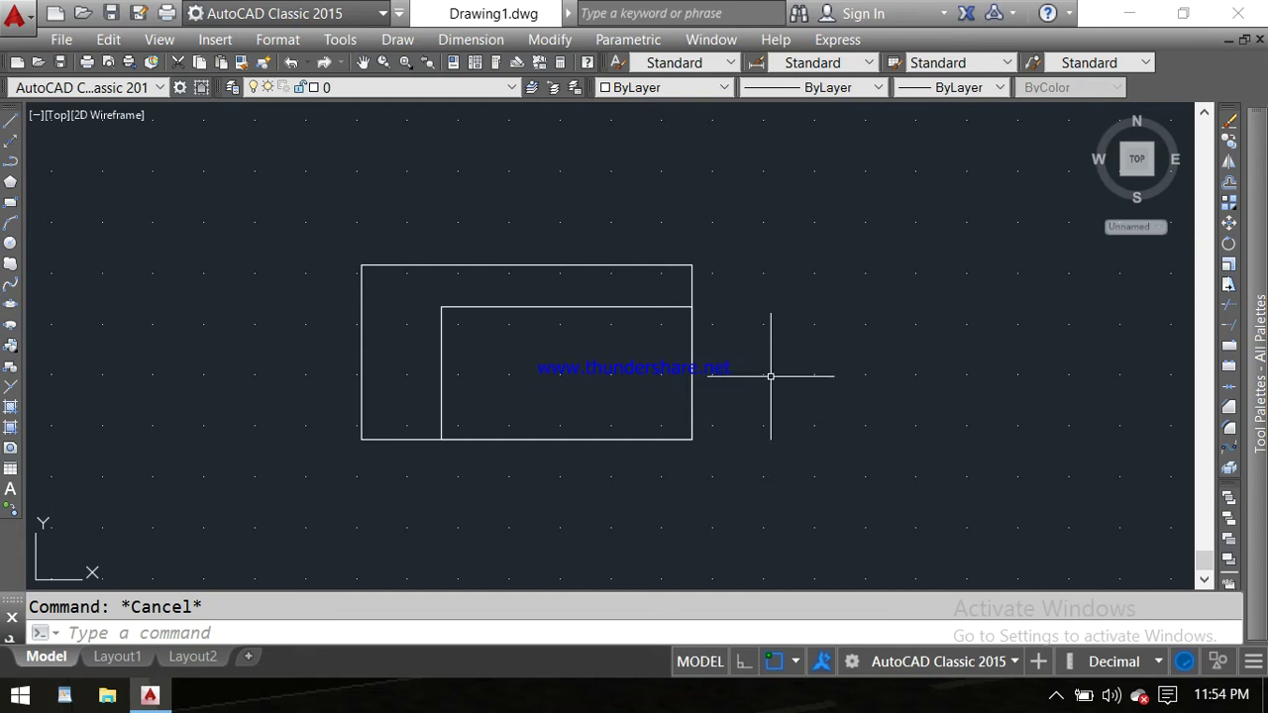
# Recentre the view on the rectangles and cancel an abandoned canvas selection
pyautogui.scroll(2, 756, 390)
pyautogui.scroll(-2, 756, 390)
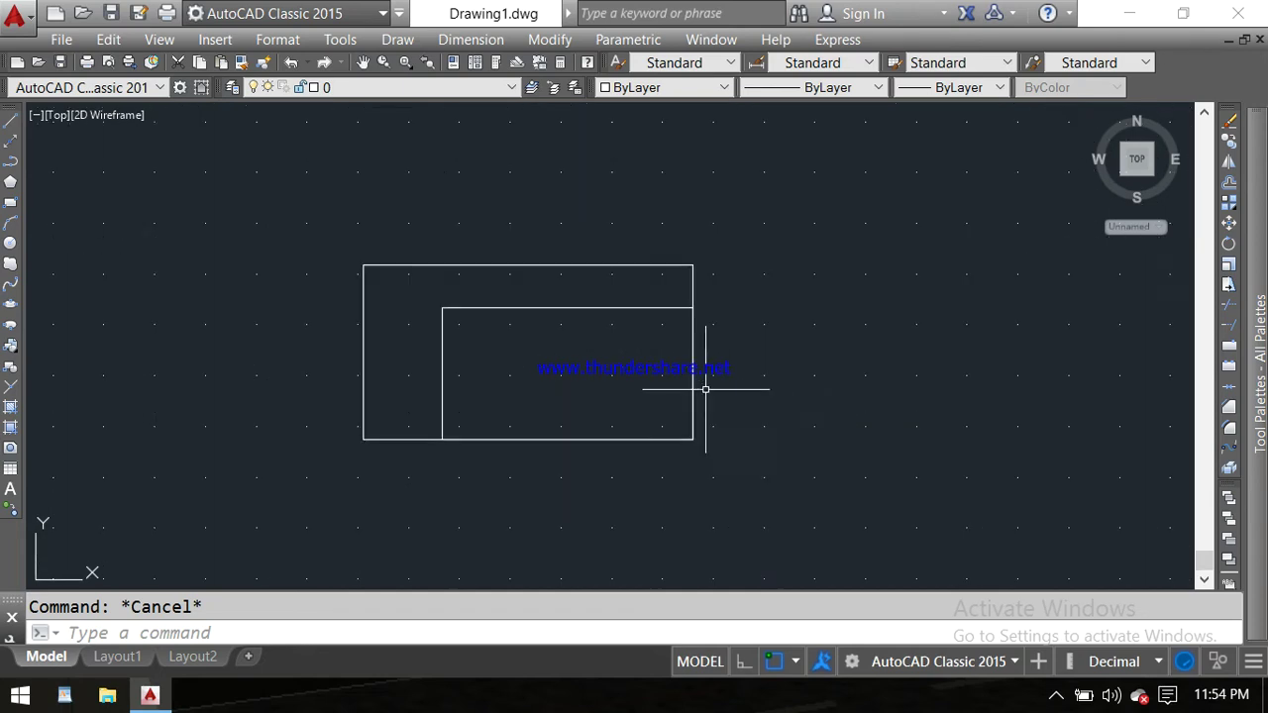
pyautogui.scroll(2, 642, 398)
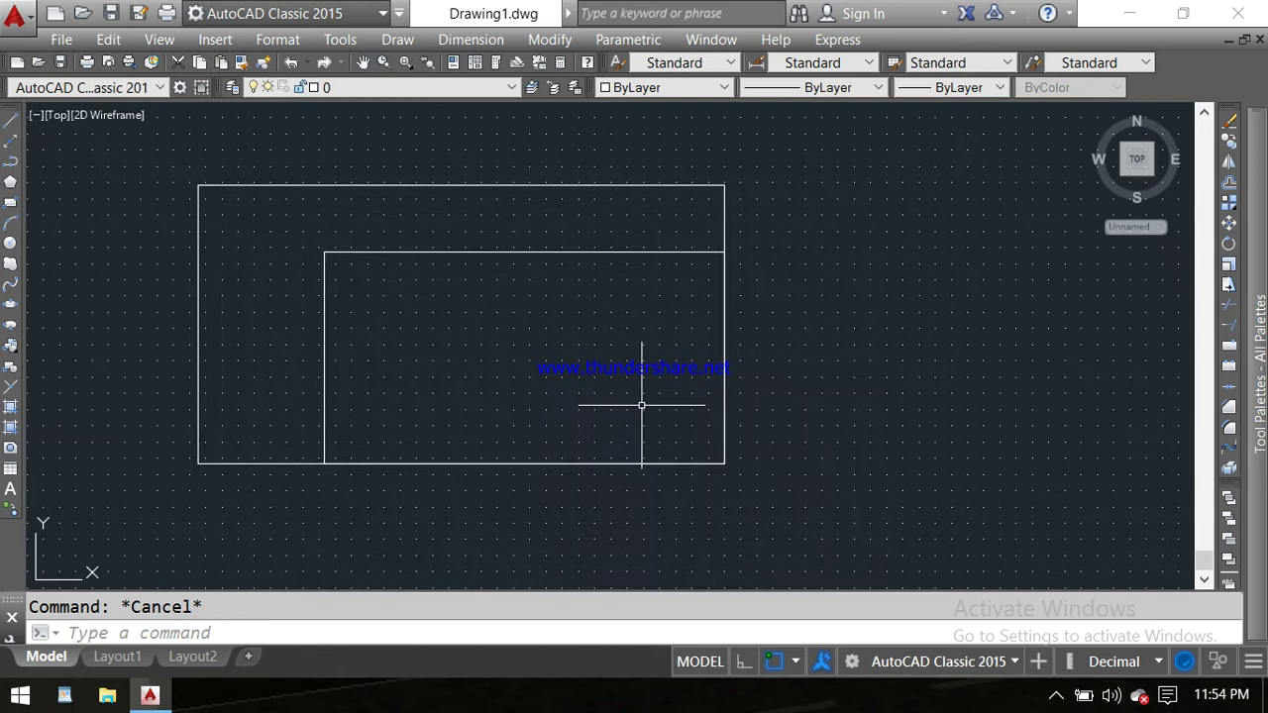
pyautogui.moveTo(642, 405); pyautogui.dragTo(722, 413, button='middle')
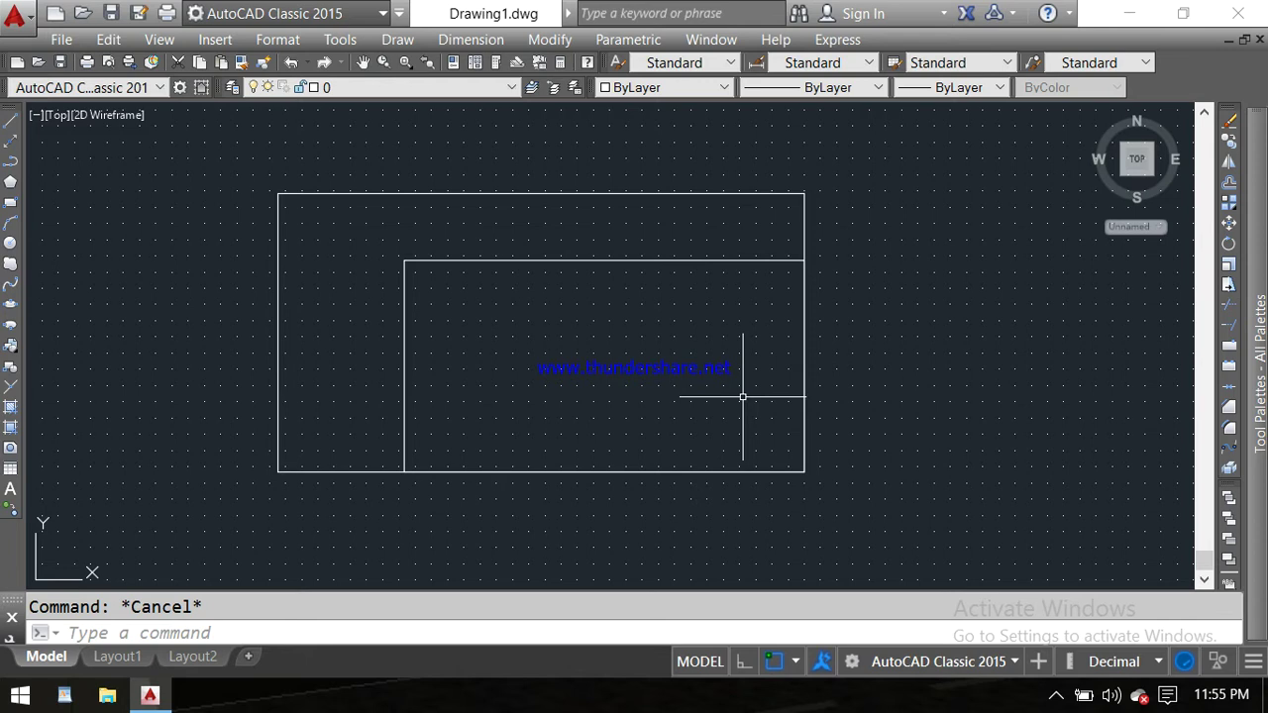
pyautogui.moveTo(552, 292); pyautogui.dragTo(548, 326, button='middle')
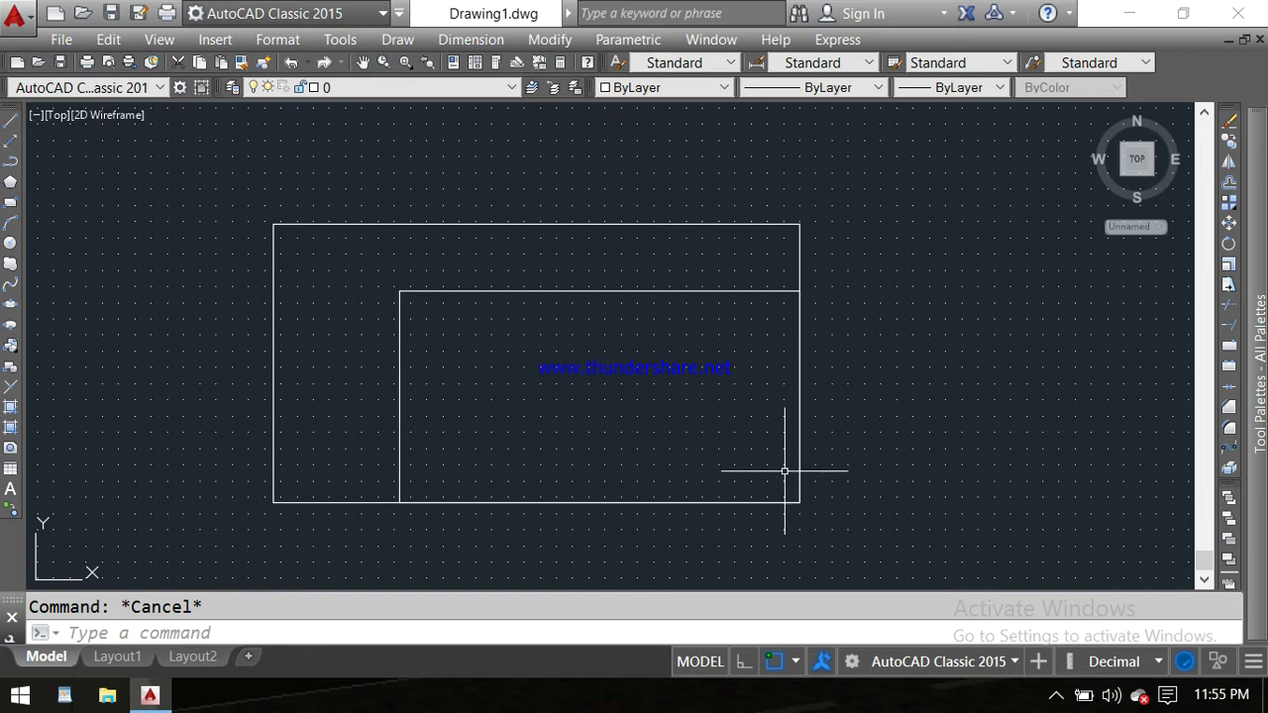
pyautogui.scroll(-2, 912, 344)
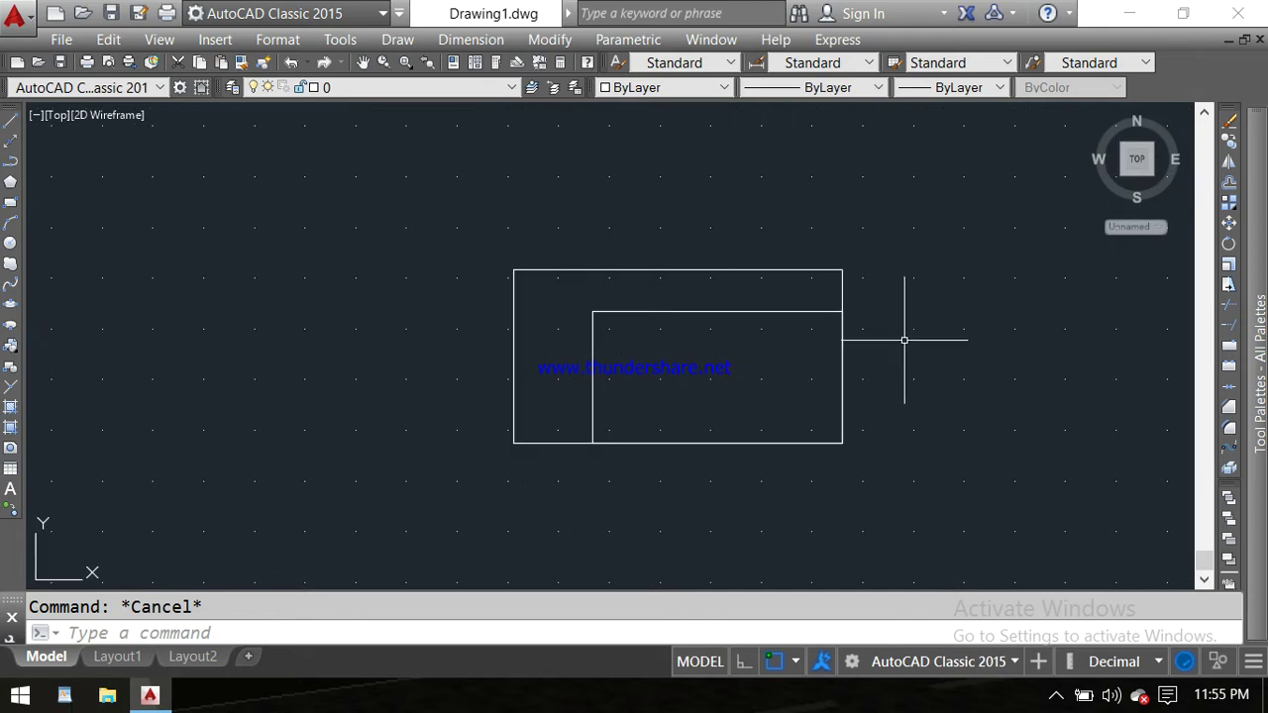
pyautogui.scroll(2, 904, 340)
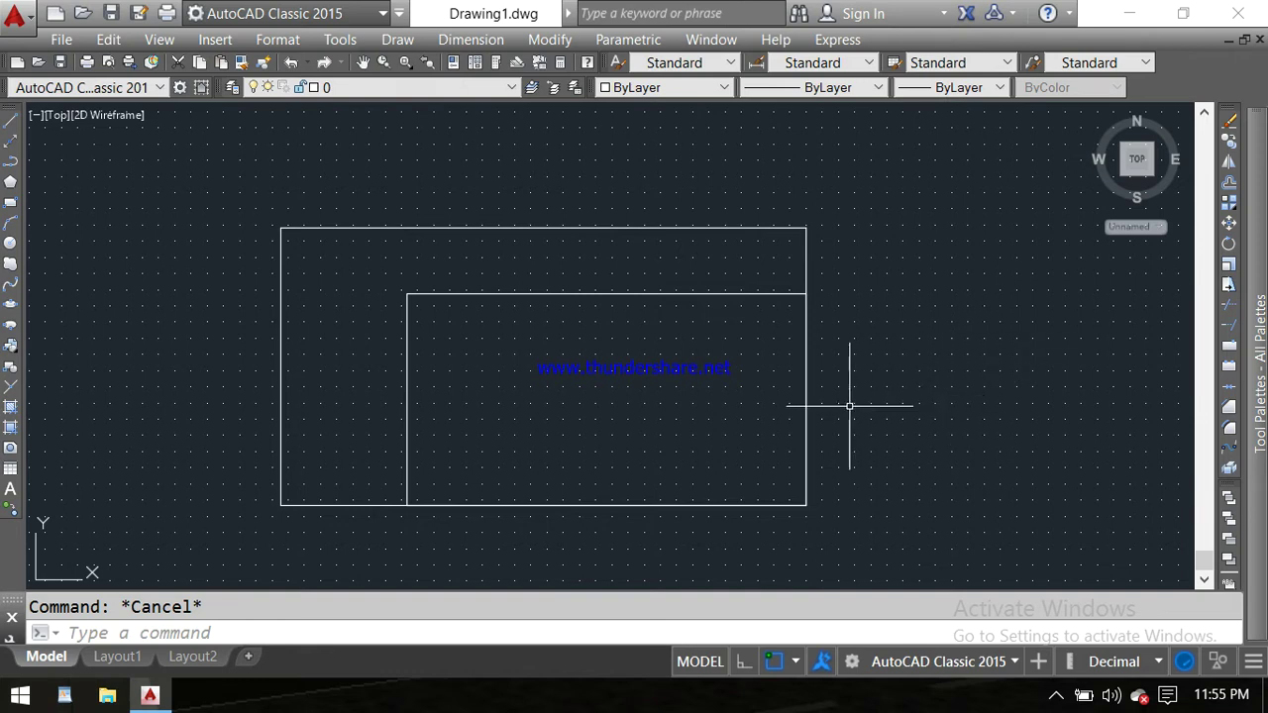
pyautogui.moveTo(672, 437); pyautogui.dragTo(716, 398, button='middle')
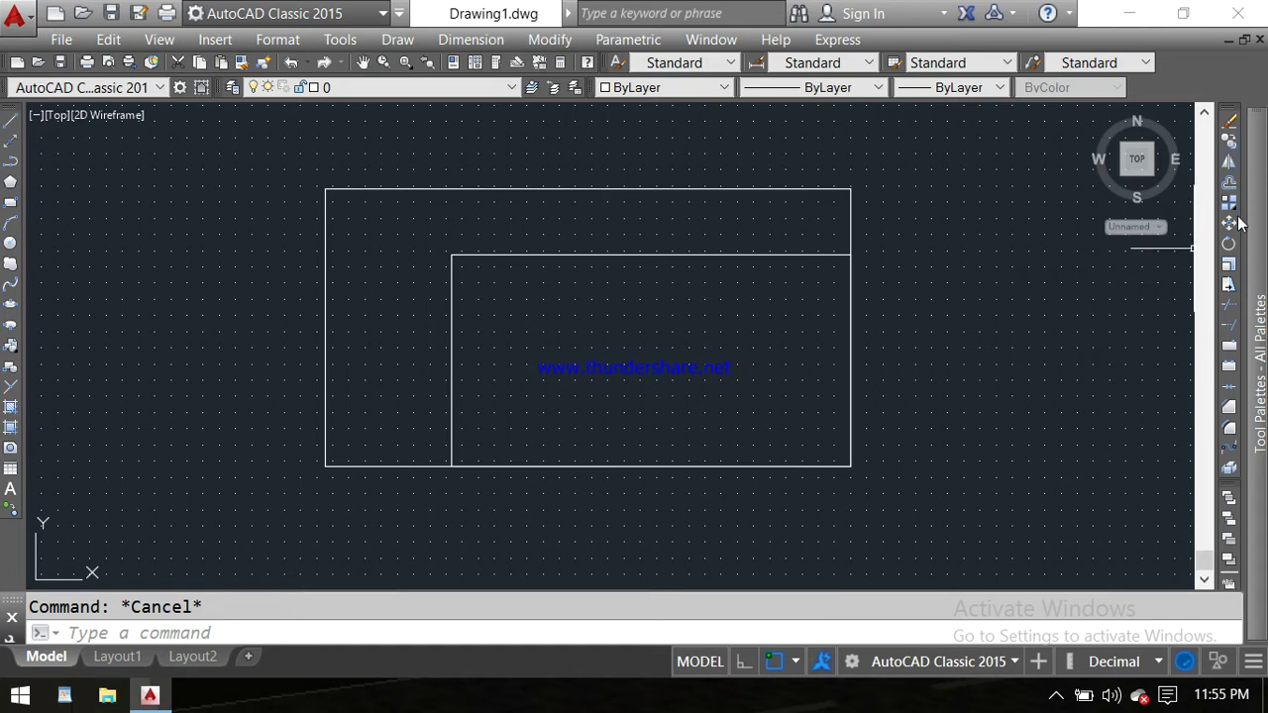
pyautogui.moveTo(1259, 371)
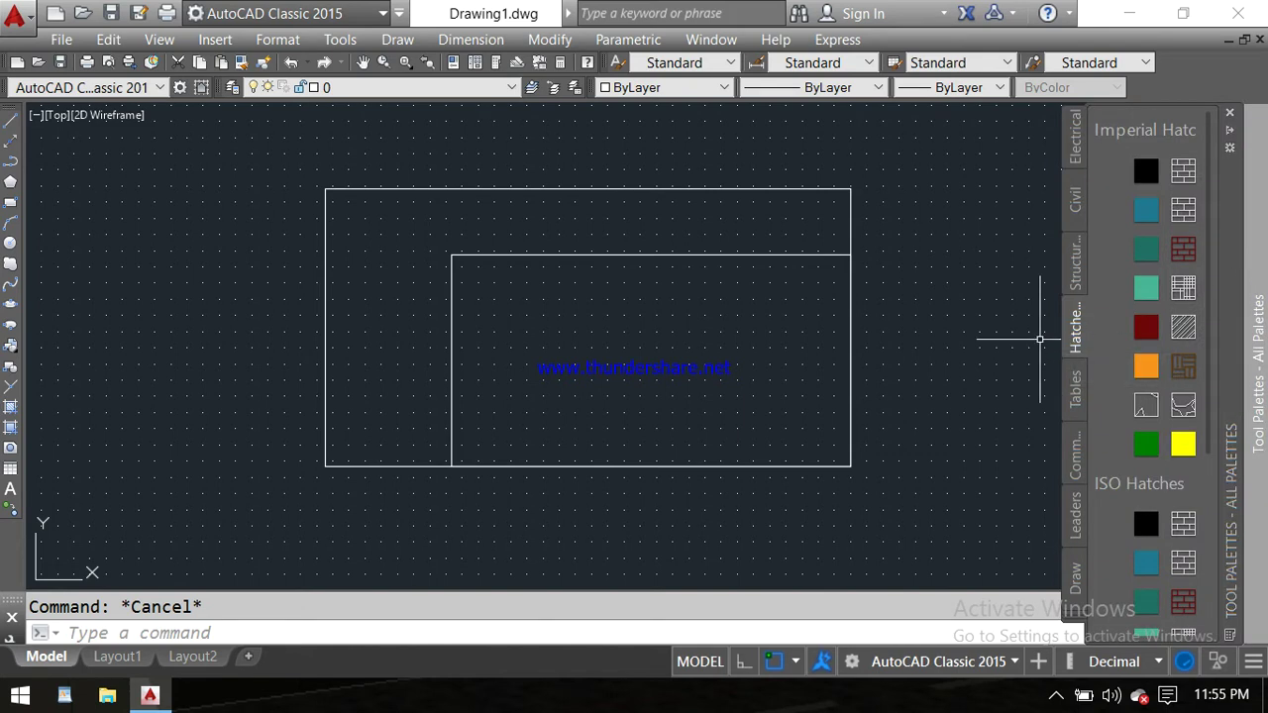
pyautogui.click(1040, 340)
pyautogui.click(1040, 340)
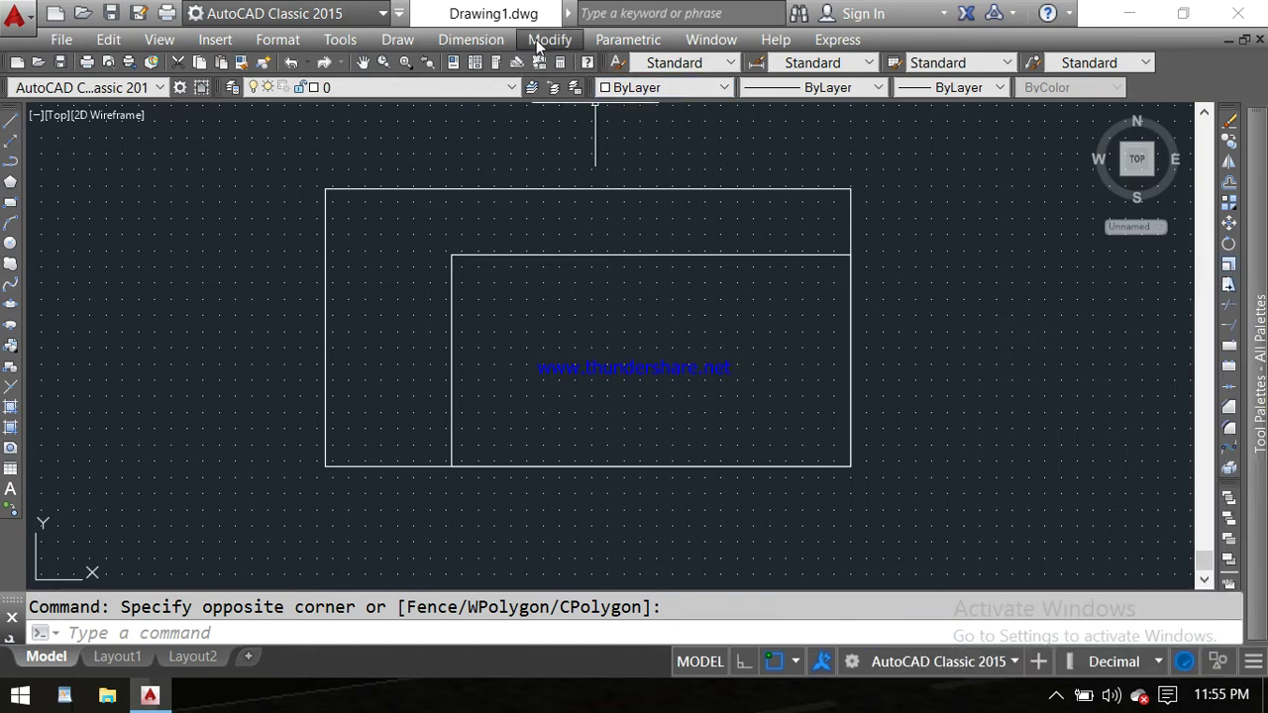
pyautogui.click(536, 41)
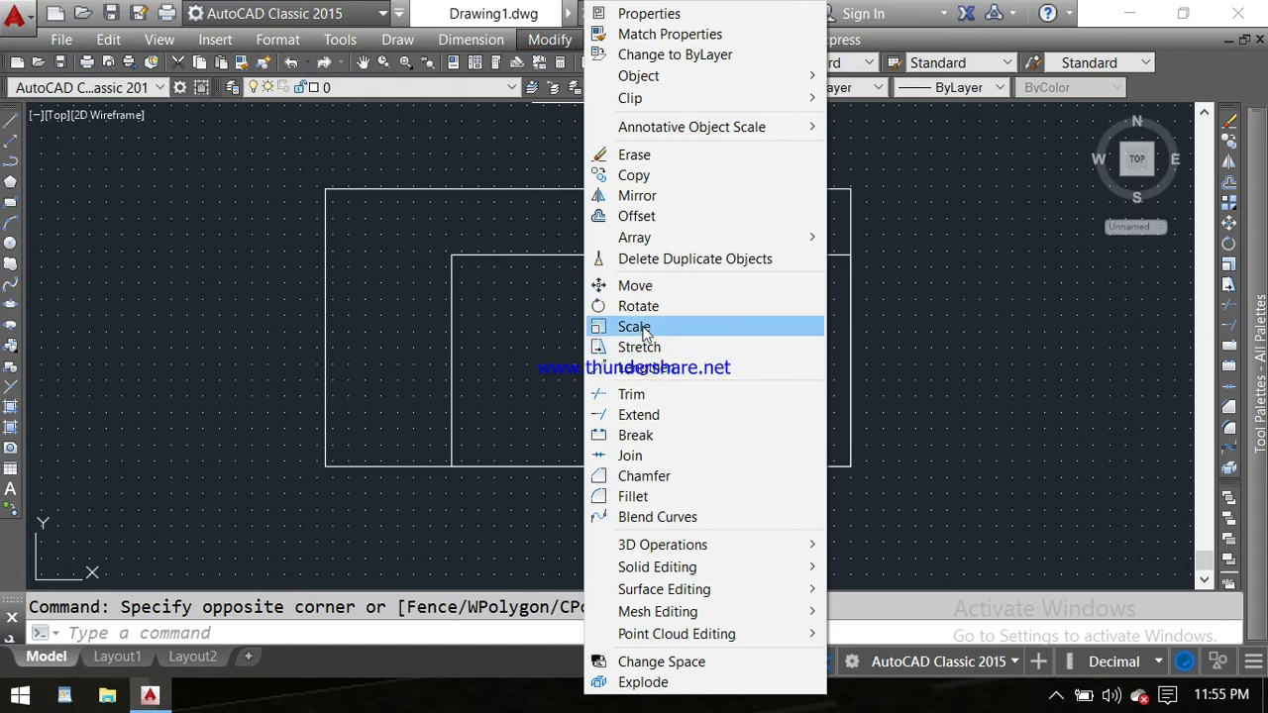
pyautogui.click(857, 423)
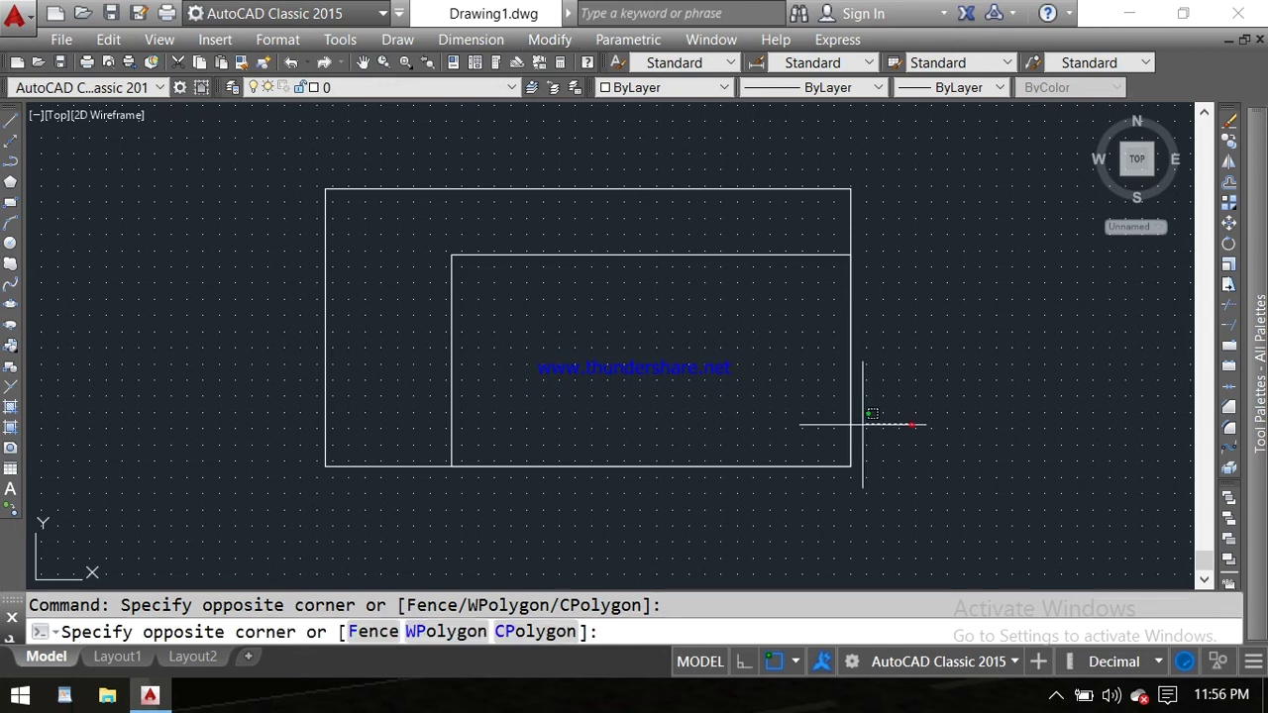
pyautogui.press('Escape')
# Start SCALE on the outer rectangle, using its lower-right corner as base point
pyautogui.write('s')
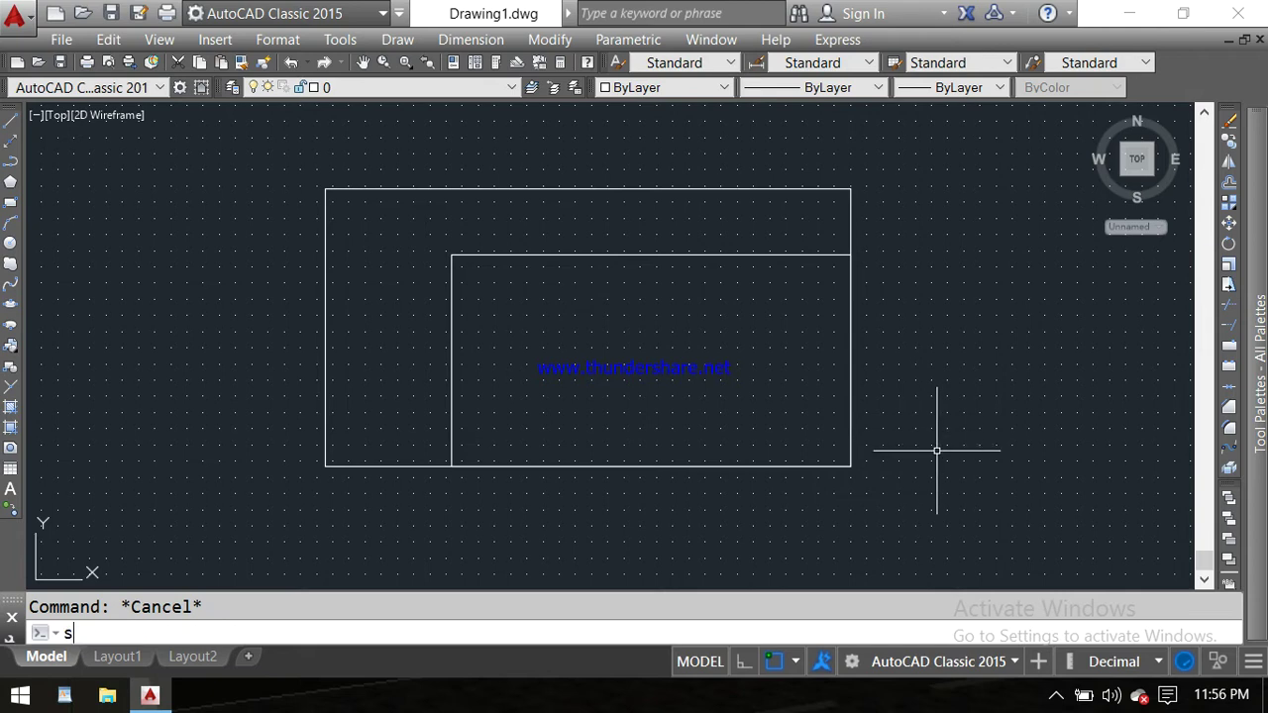
pyautogui.write('c')
pyautogui.press('Return')
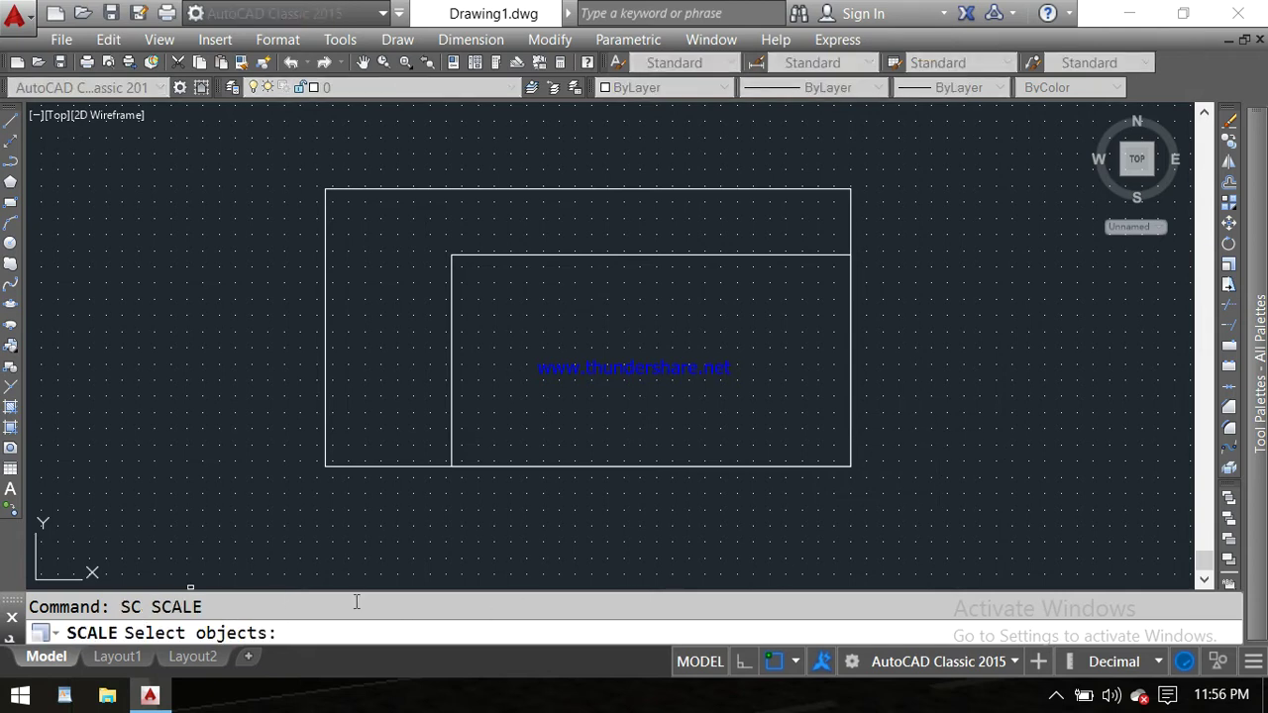
pyautogui.click(412, 466)
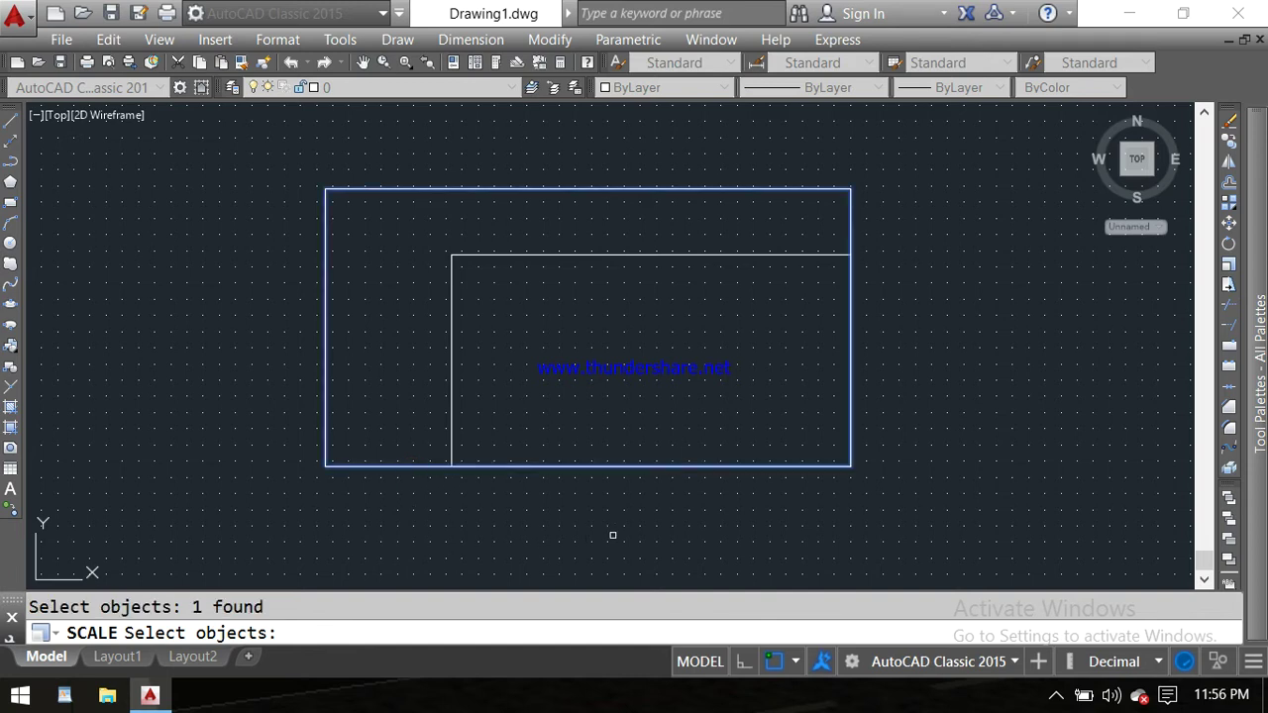
pyautogui.press('Return')
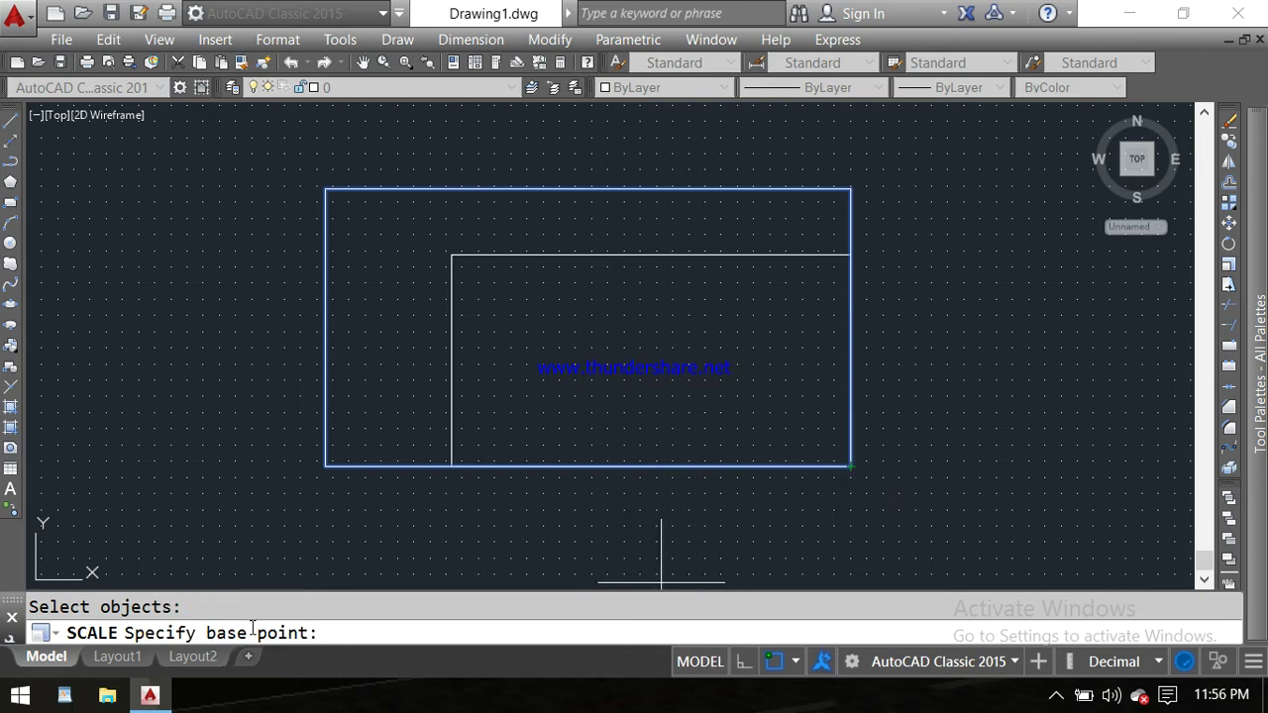
pyautogui.click(849, 467)
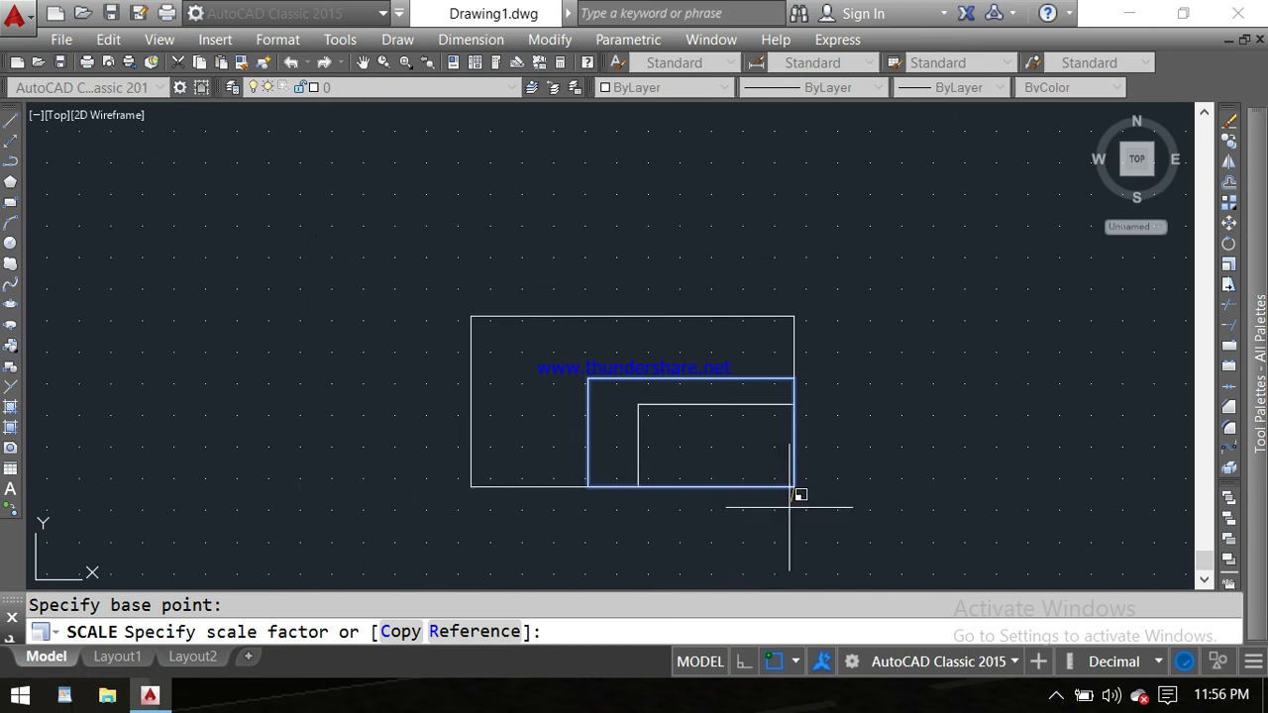
# Use the Reference option, measuring the bottom edge from lower-right to lower-left, and pick the new length point
pyautogui.write(' r')
pyautogui.press('Return')
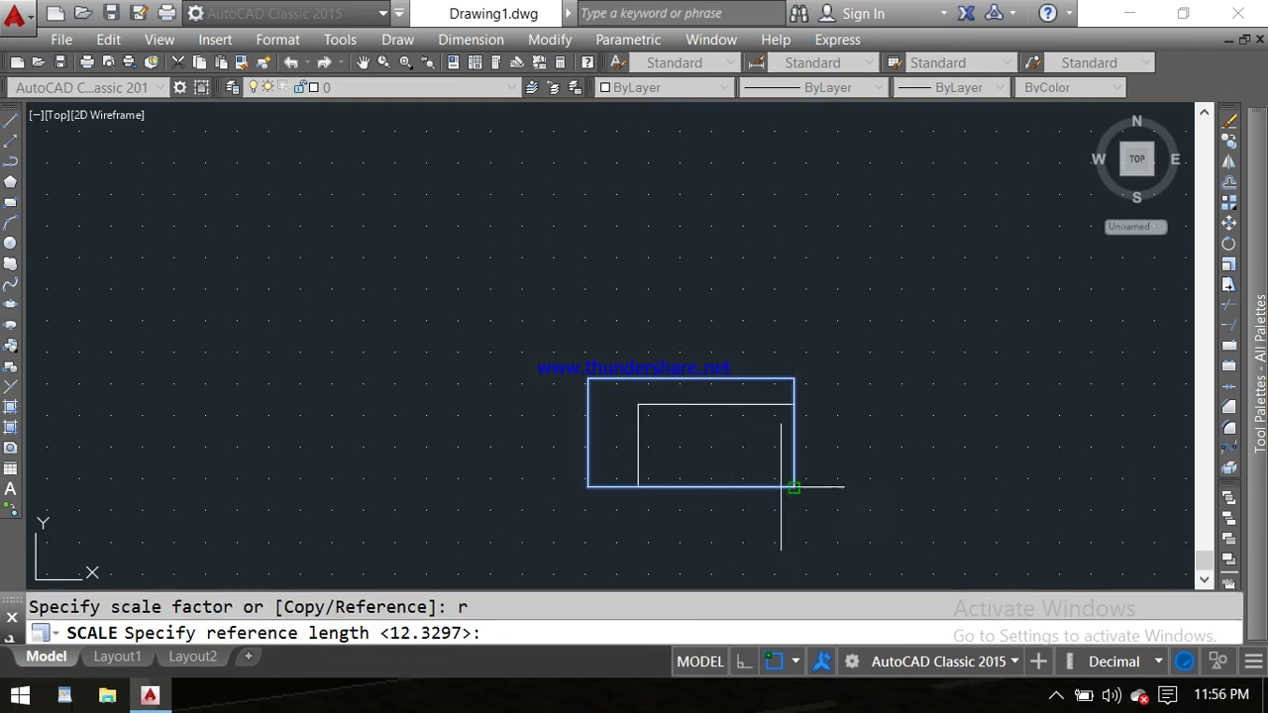
pyautogui.click(793, 487)
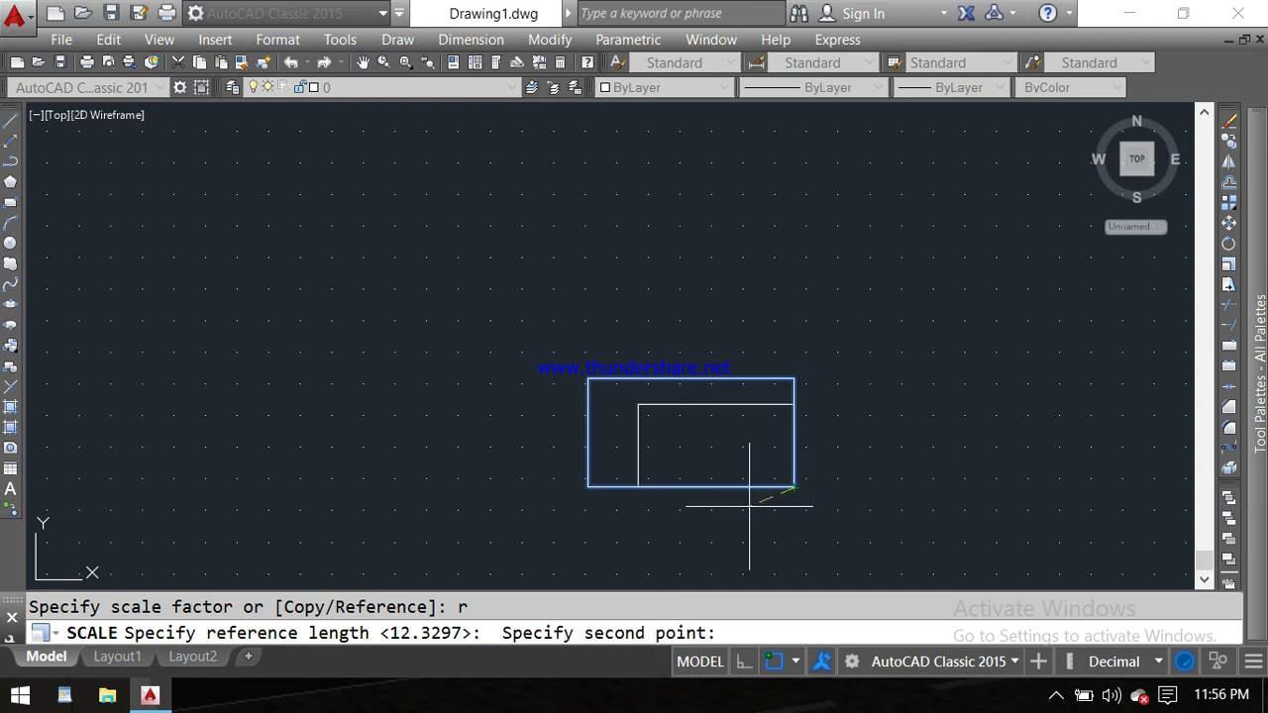
pyautogui.click(587, 487)
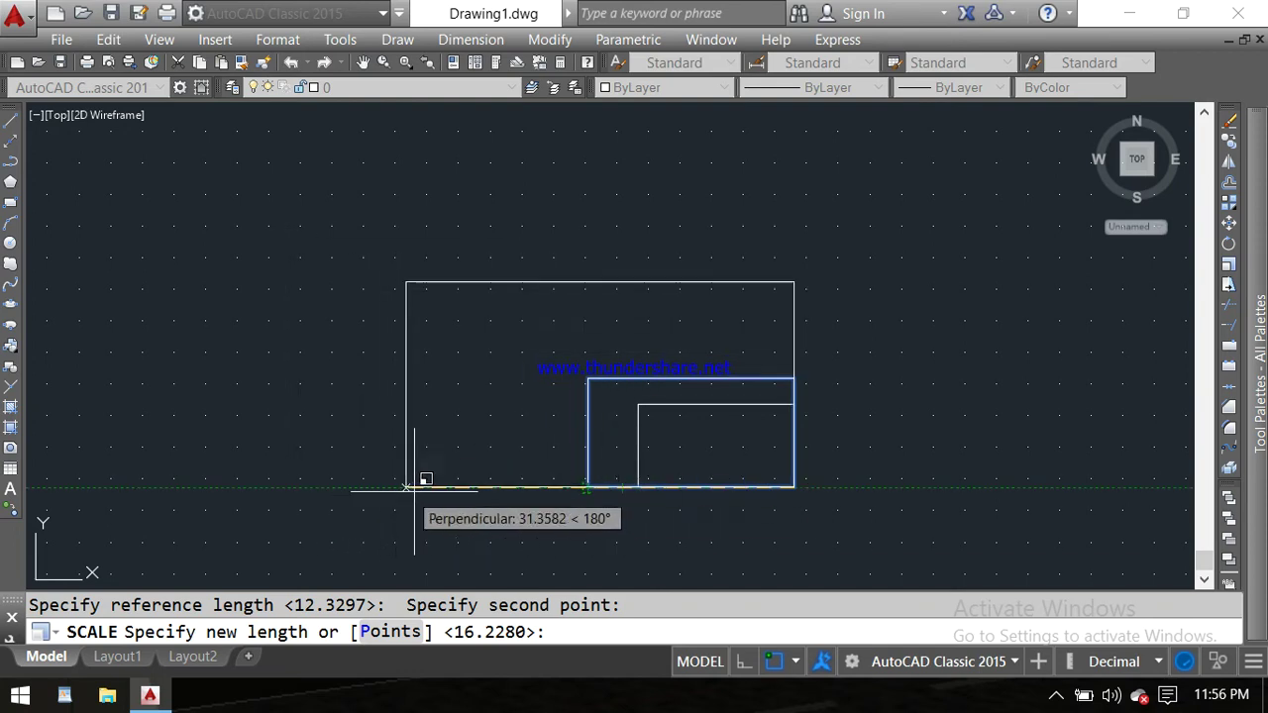
pyautogui.click(294, 488)
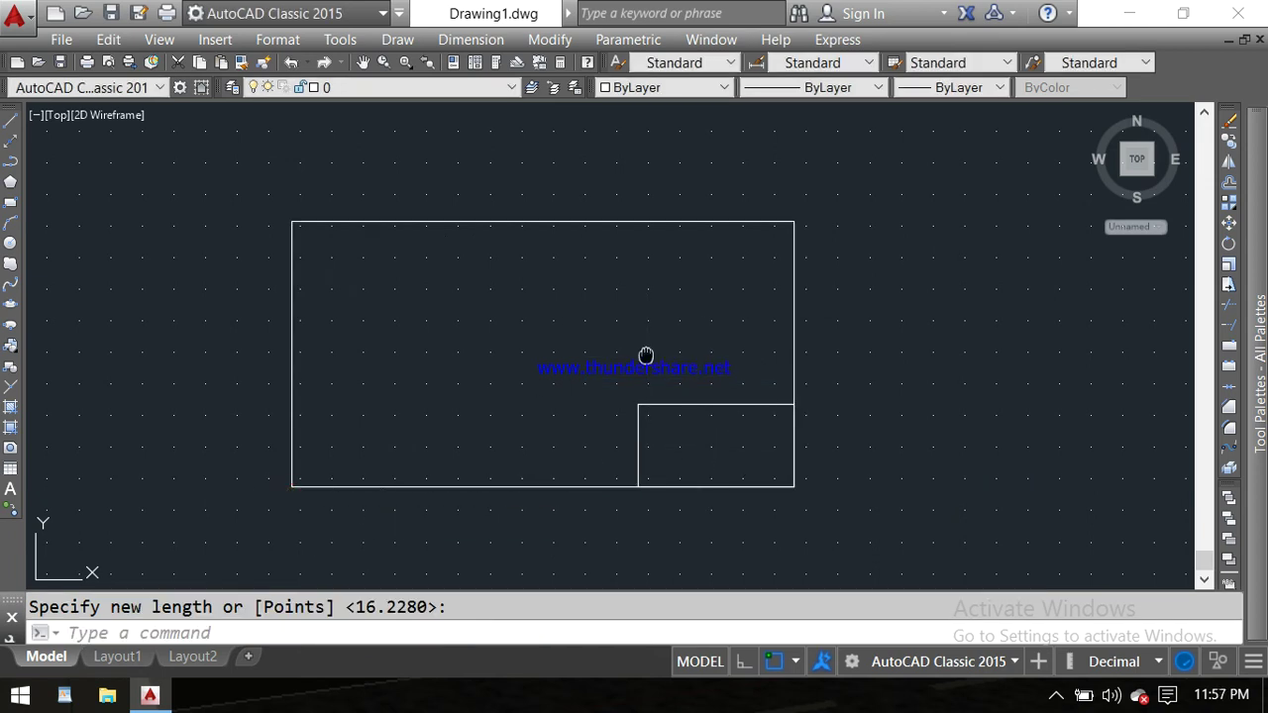
pyautogui.moveTo(646, 354); pyautogui.dragTo(679, 326, button='middle')
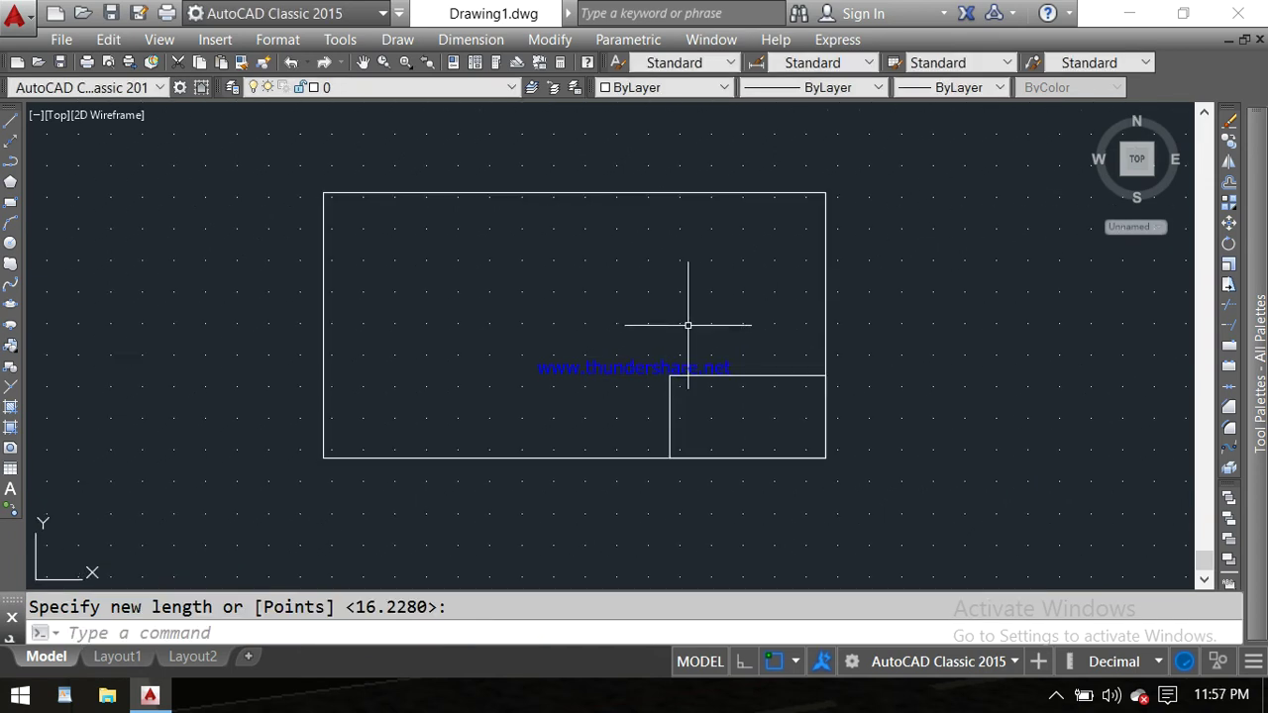
# Cancel the leftover SCALE prompt with Esc
pyautogui.press('Escape')
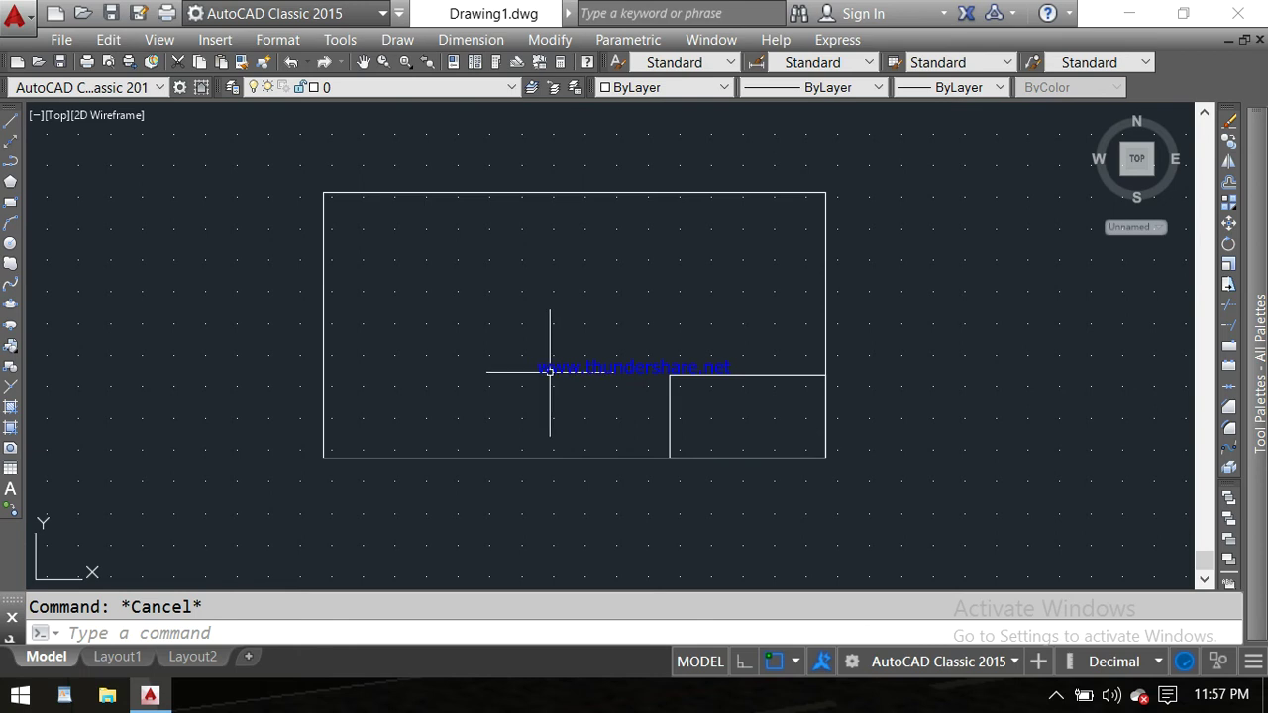
# Run SCALE on the small rectangle from its bottom-right corner, with the Copy option on
pyautogui.write('SC')
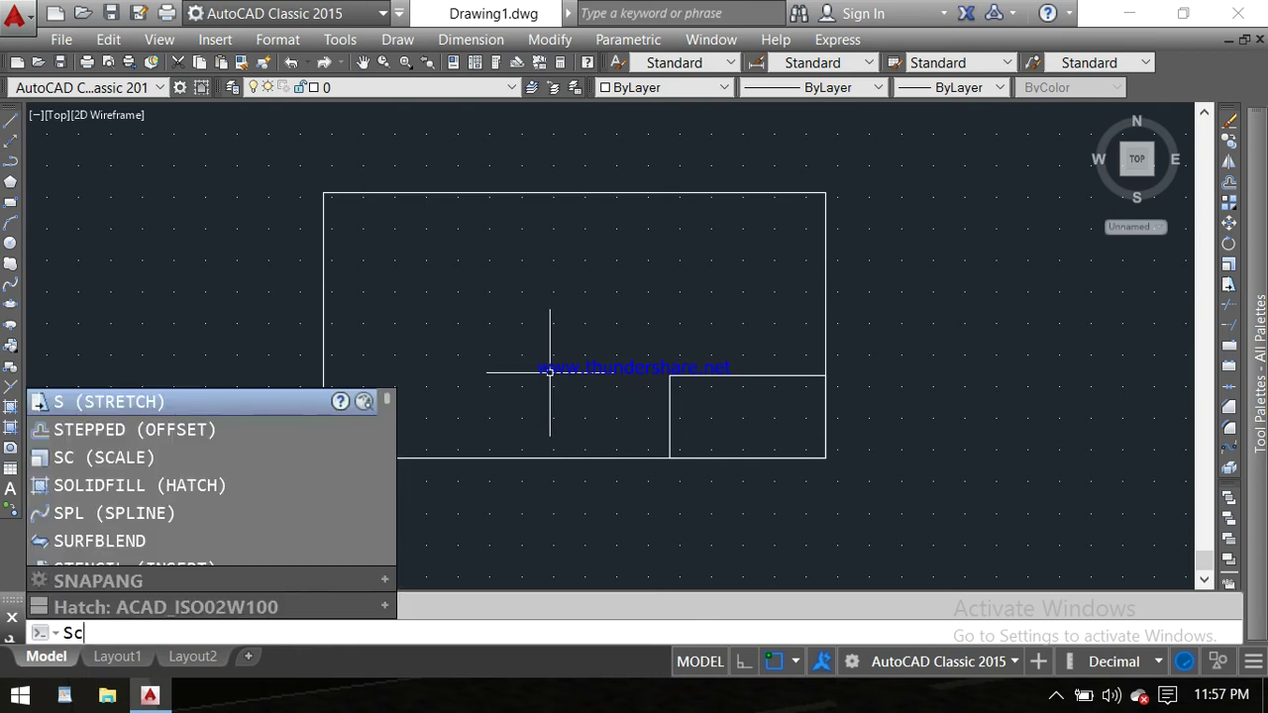
pyautogui.press('Return')
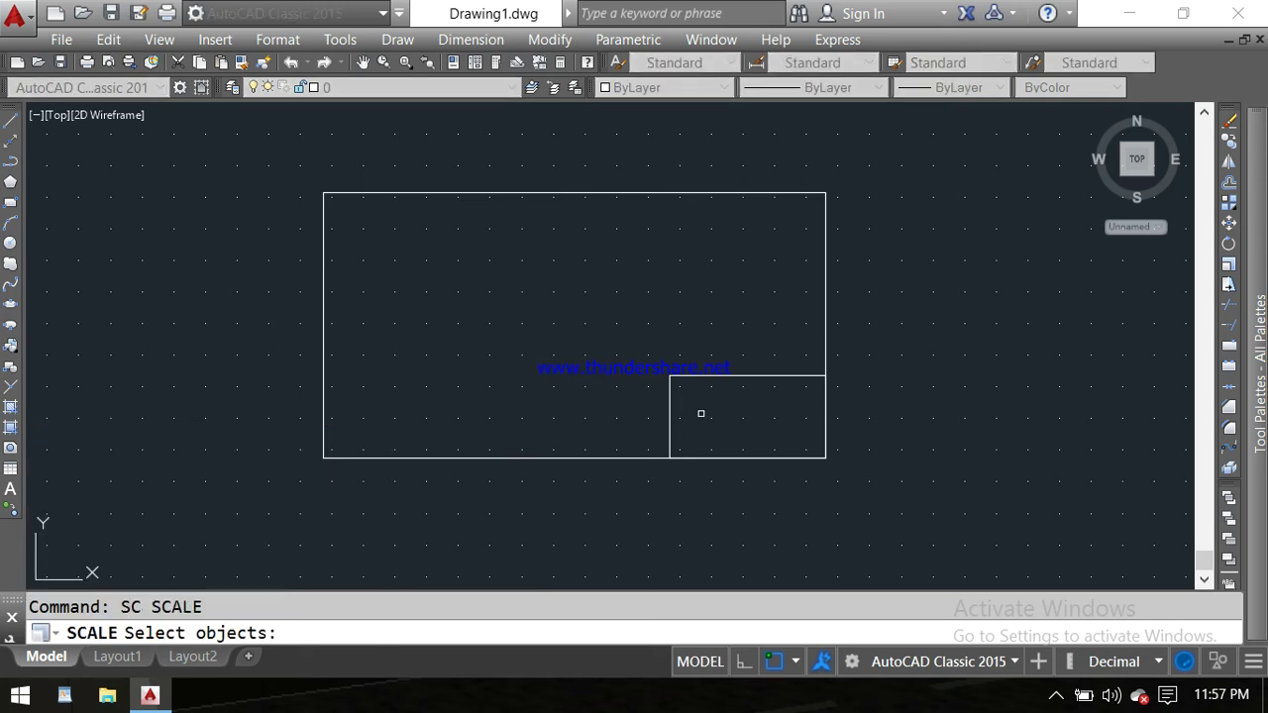
pyautogui.click(671, 426)
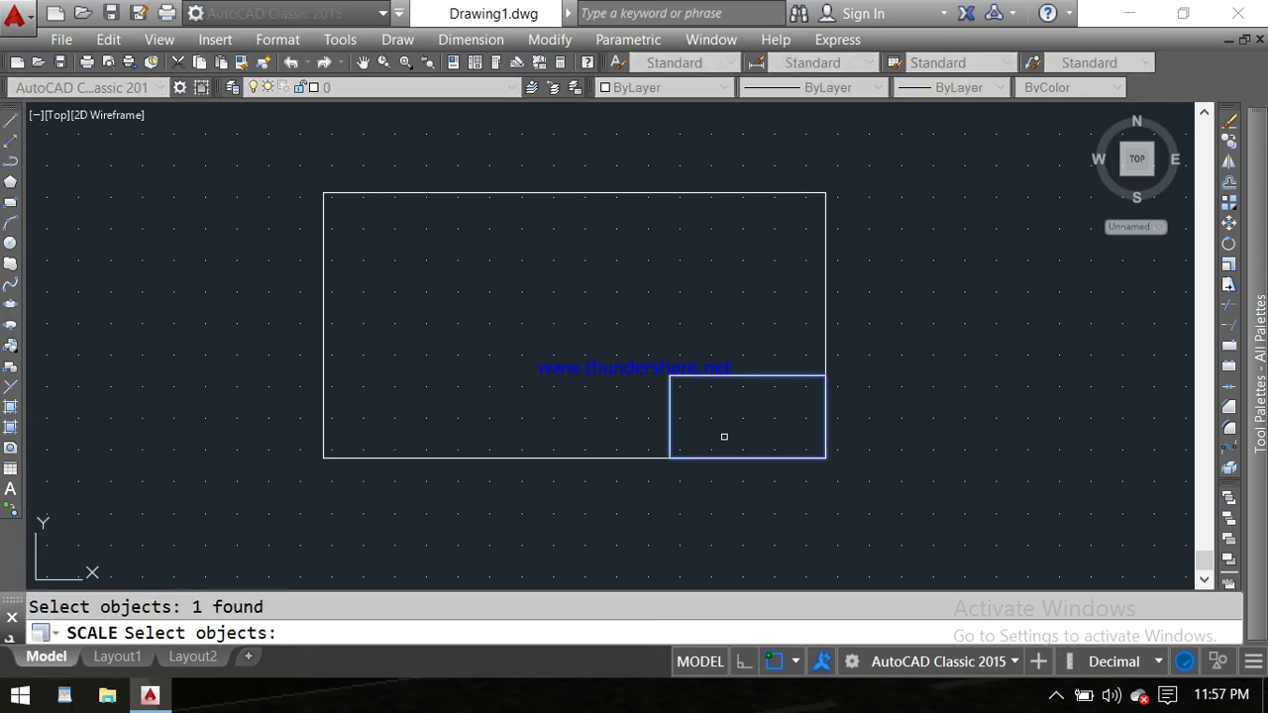
pyautogui.press('Return')
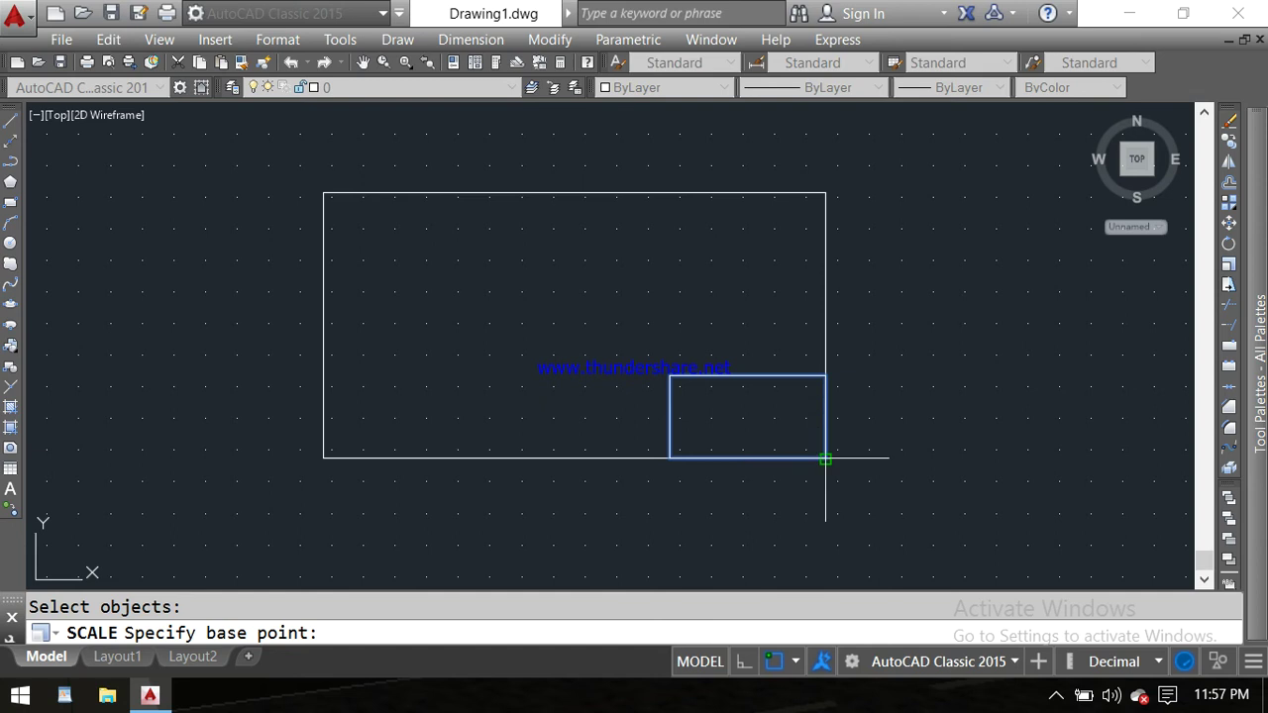
pyautogui.click(825, 458)
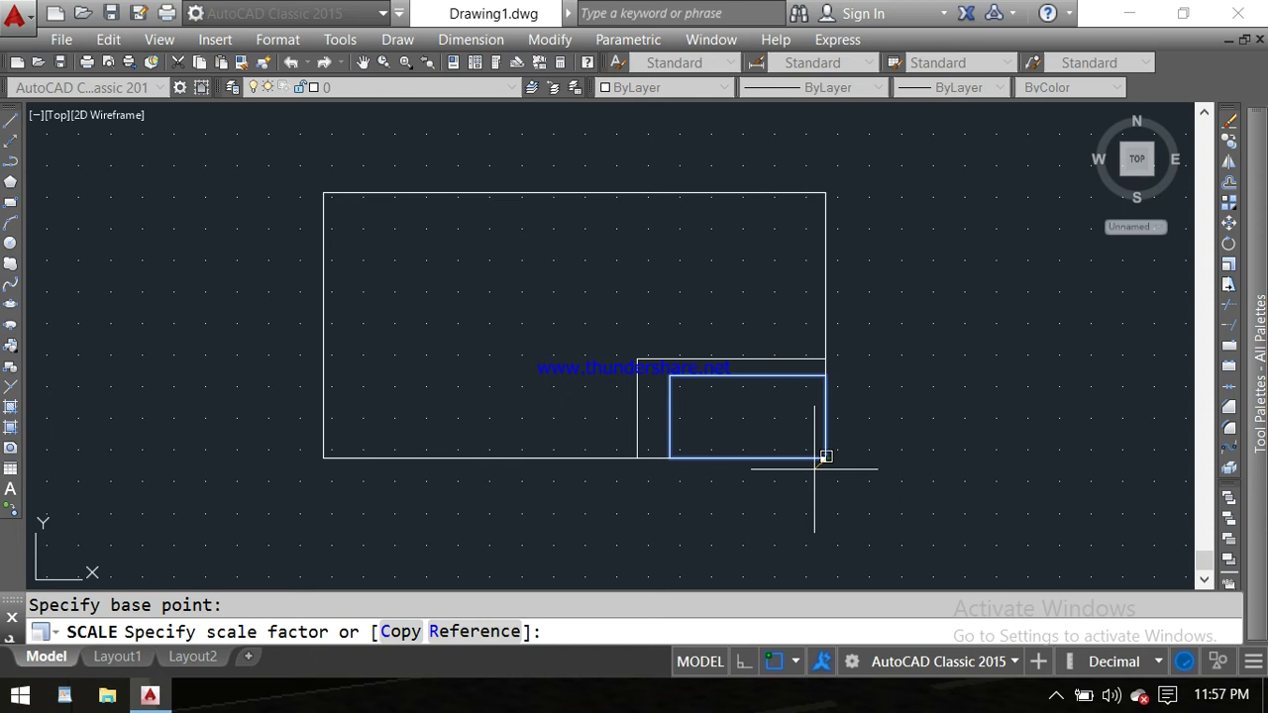
pyautogui.write(' c')
pyautogui.press('Return')
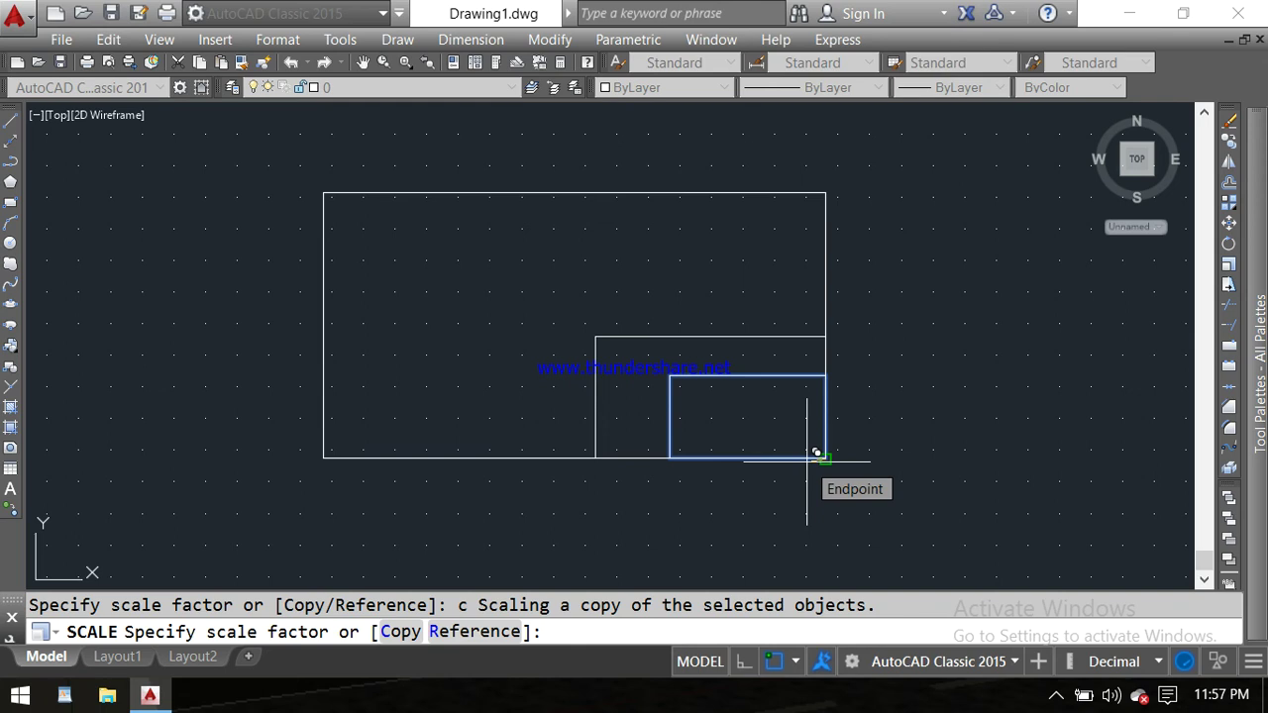
# Apply scale factor 2 to the copy and recentre the view on the three nested rectangles
pyautogui.write('2')
pyautogui.press('Return')
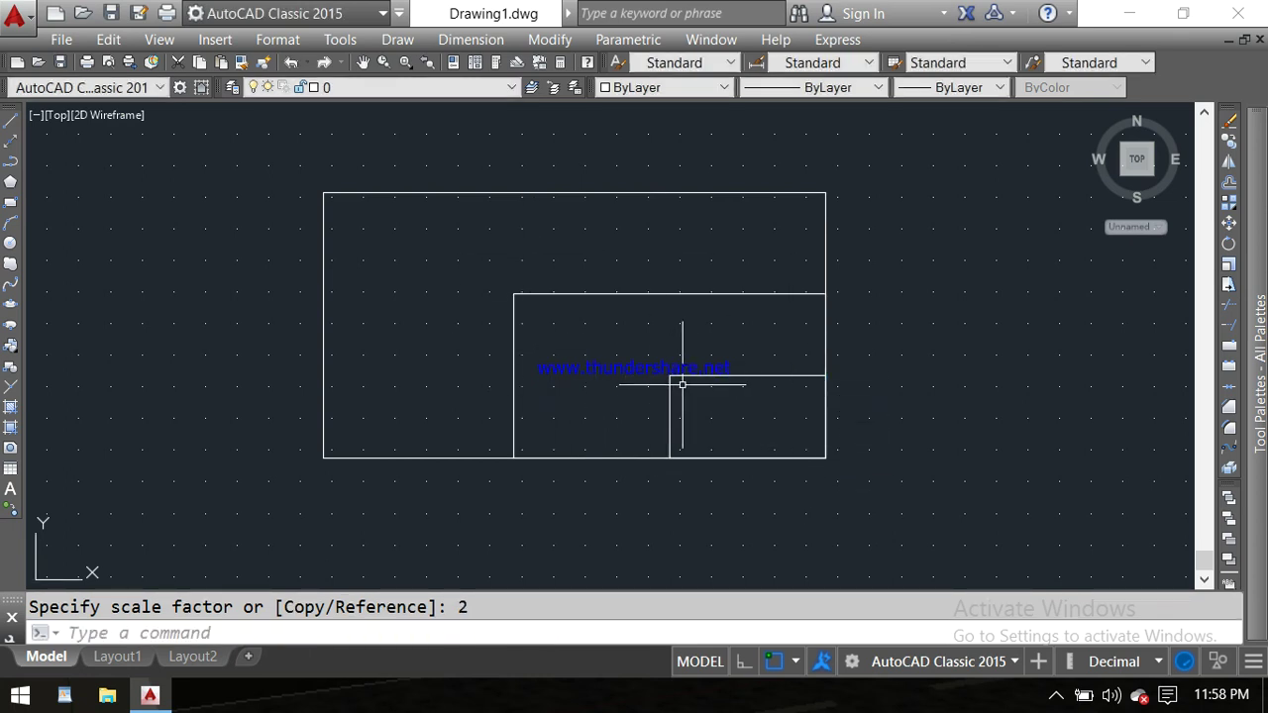
pyautogui.scroll(2, 683, 383)
pyautogui.scroll(-2, 683, 385)
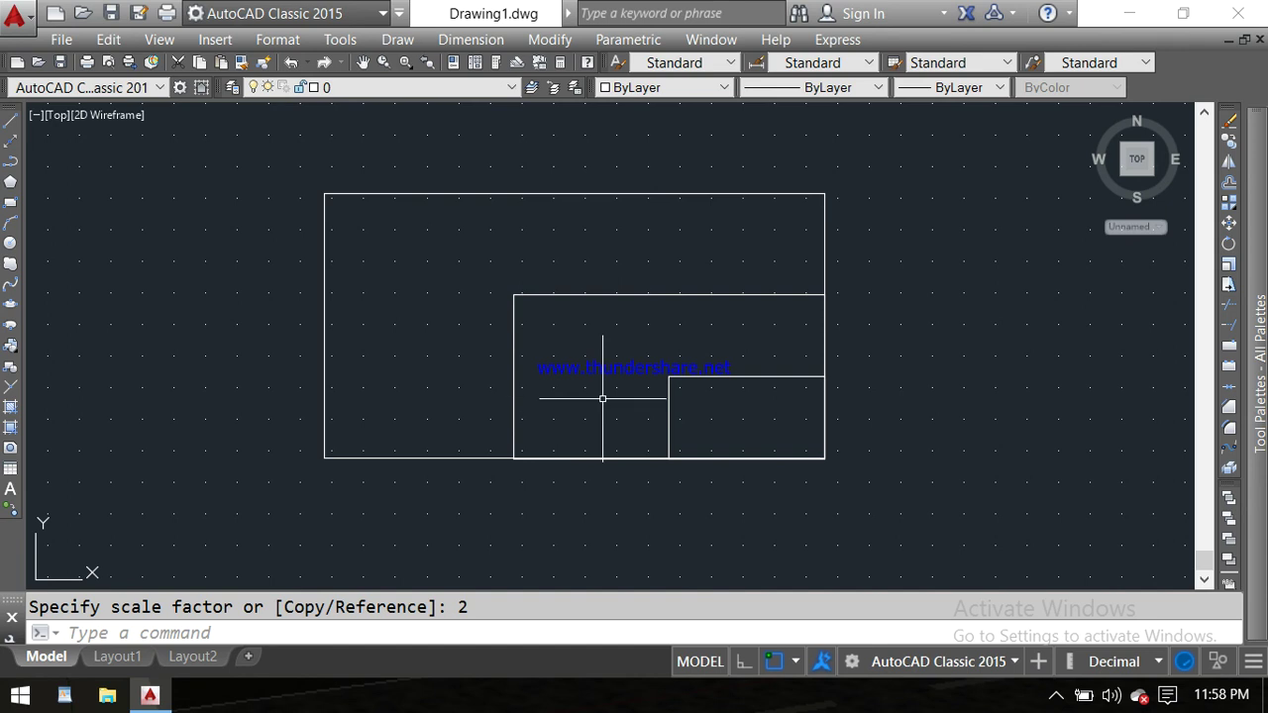
pyautogui.scroll(-2, 535, 538)
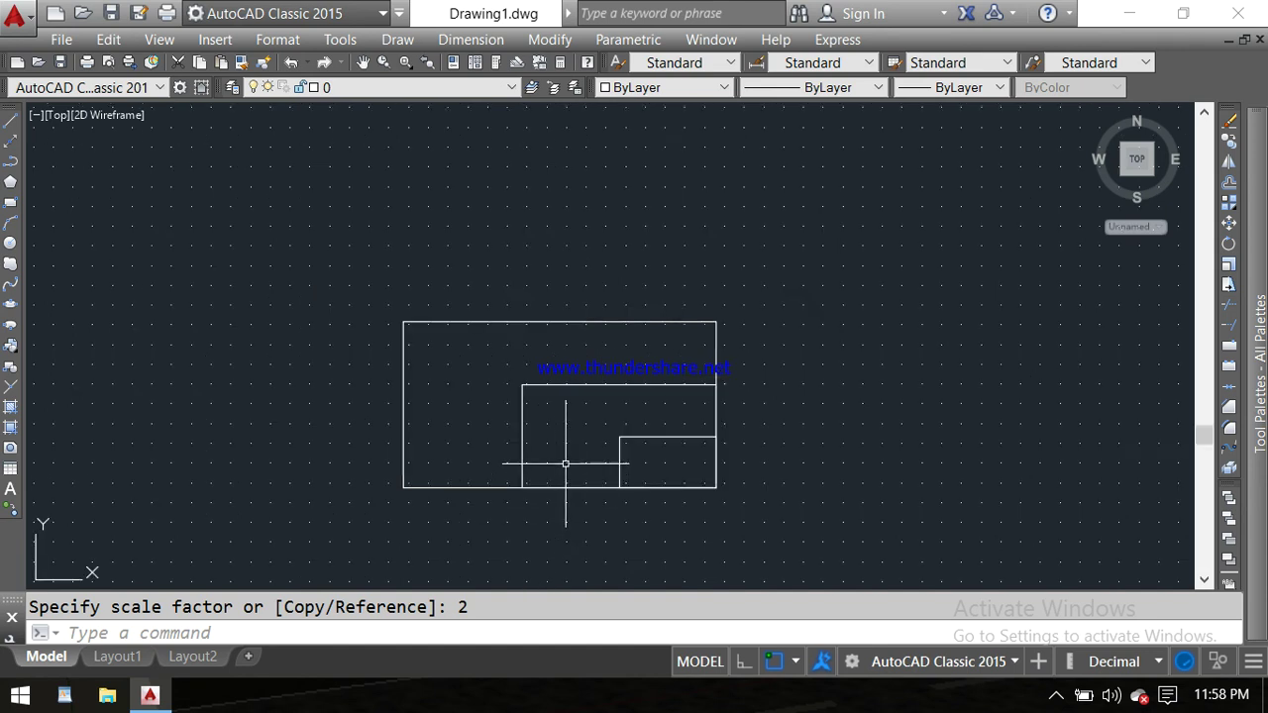
pyautogui.scroll(2, 566, 454)
pyautogui.scroll(-2, 578, 447)
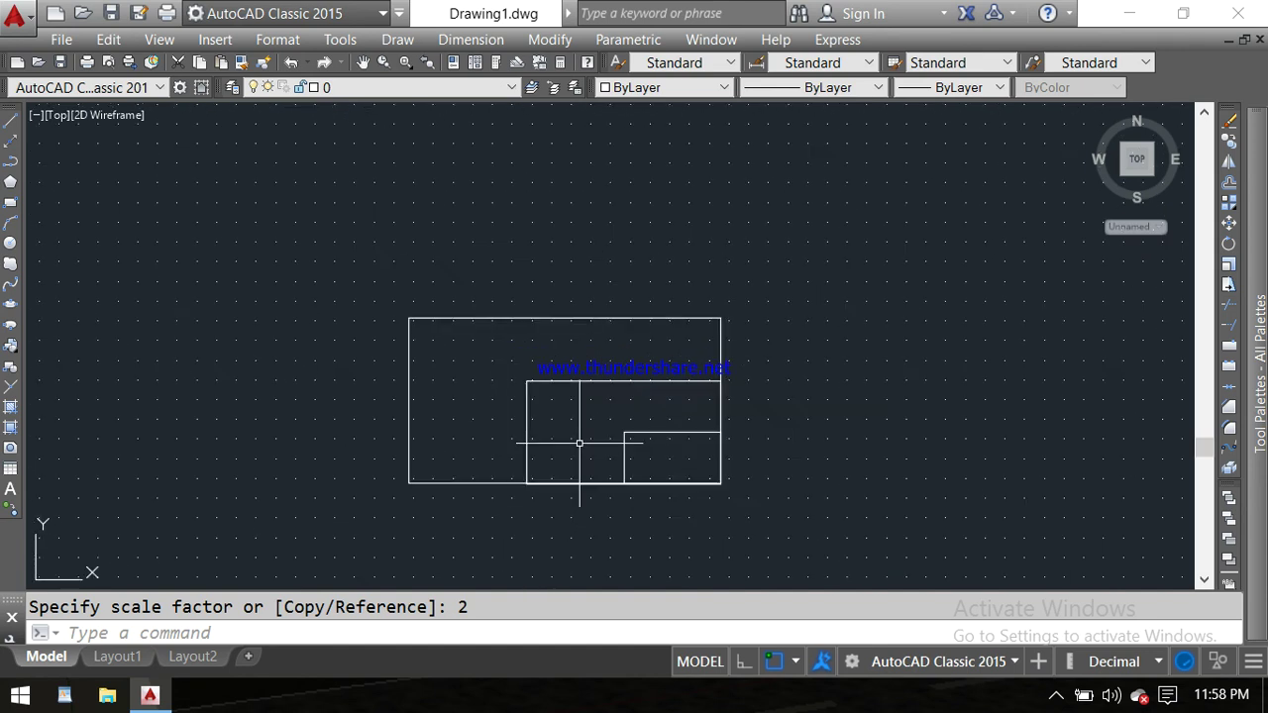
pyautogui.scroll(2, 585, 406)
pyautogui.moveTo(593, 404); pyautogui.dragTo(603, 349, button='middle')
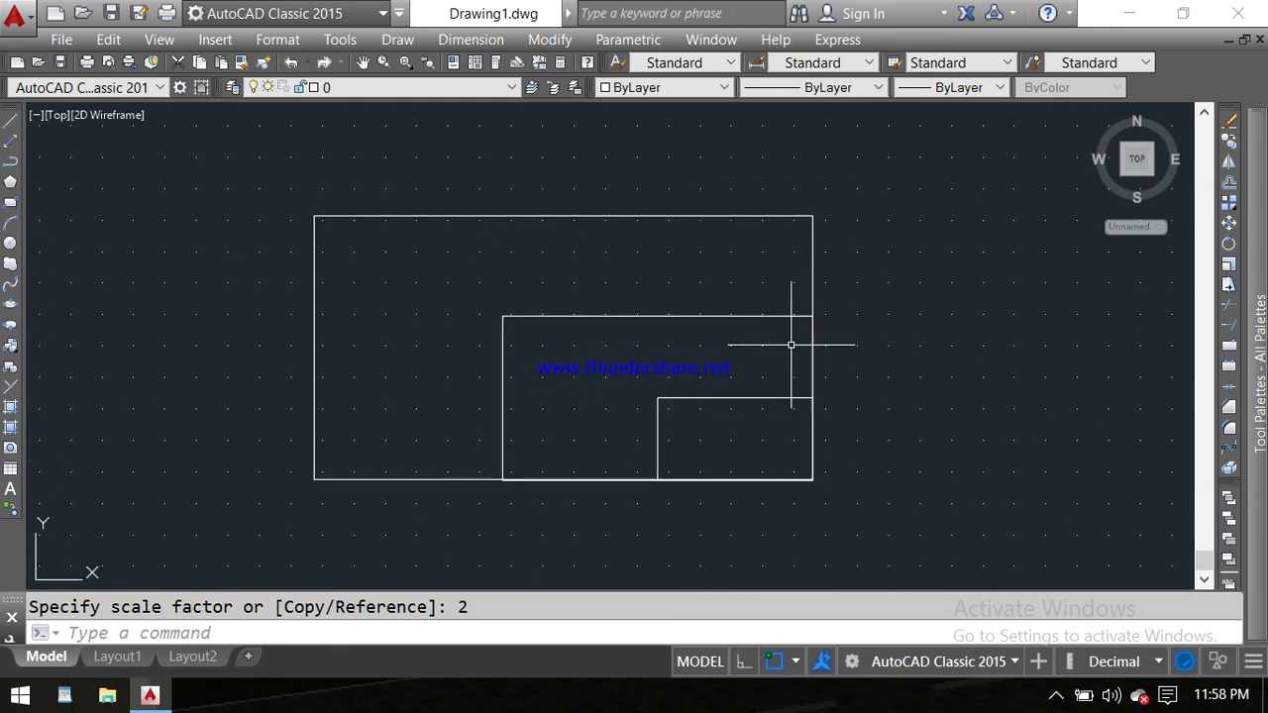
pyautogui.scroll(2, 792, 345)
pyautogui.scroll(-2, 795, 346)
pyautogui.moveTo(796, 346); pyautogui.dragTo(836, 331, button='middle')
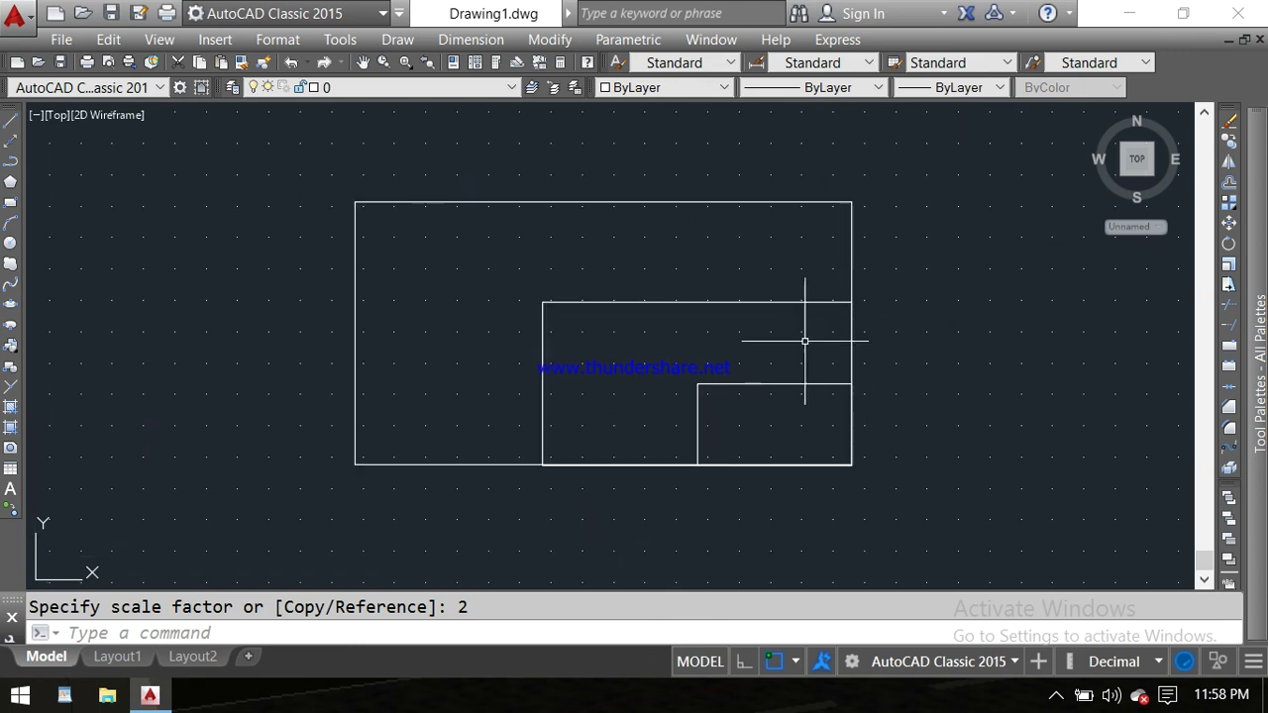
pyautogui.scroll(2, 710, 345)
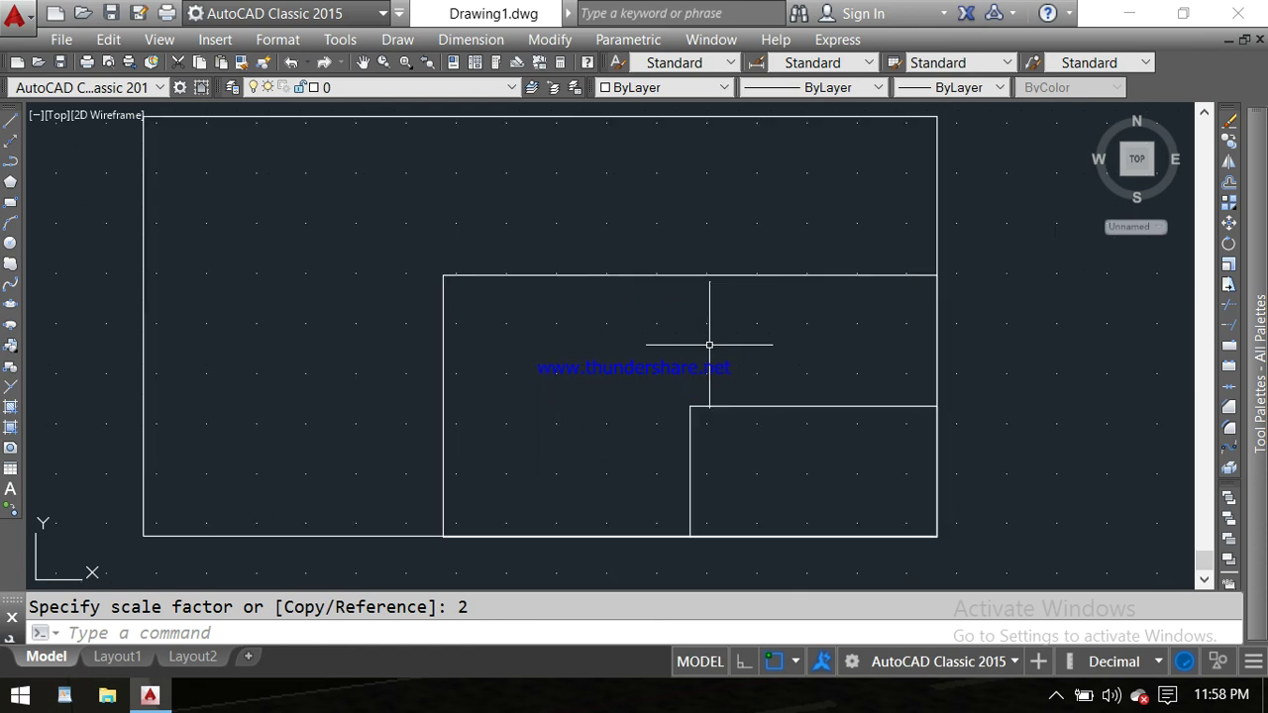
pyautogui.scroll(-2, 710, 345)
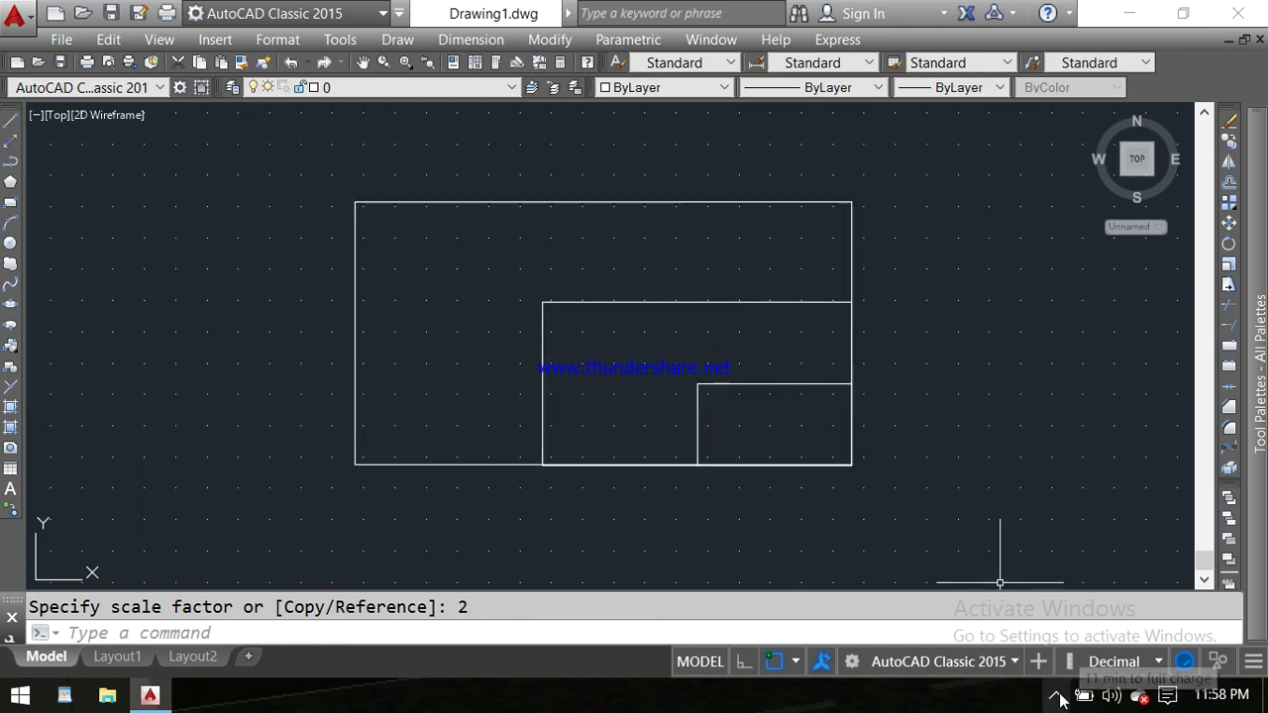